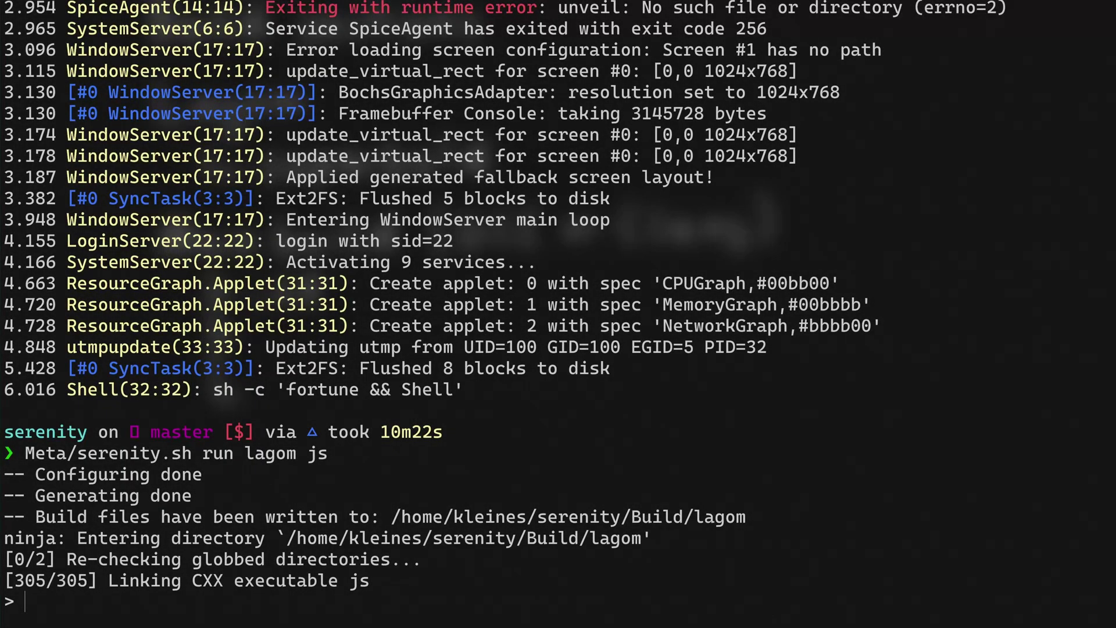
text(console.log("it works!"))
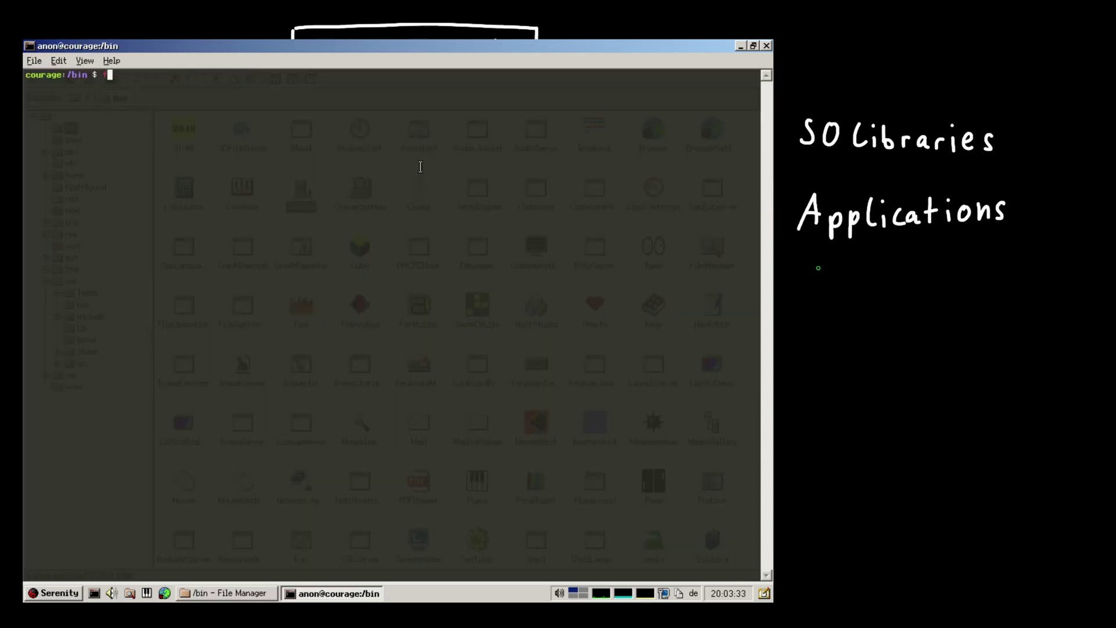
text(ile CatDog)
- Run 'file CatDog' to show it is a 32-bit i386 dynamically linked ELF
key(Return)
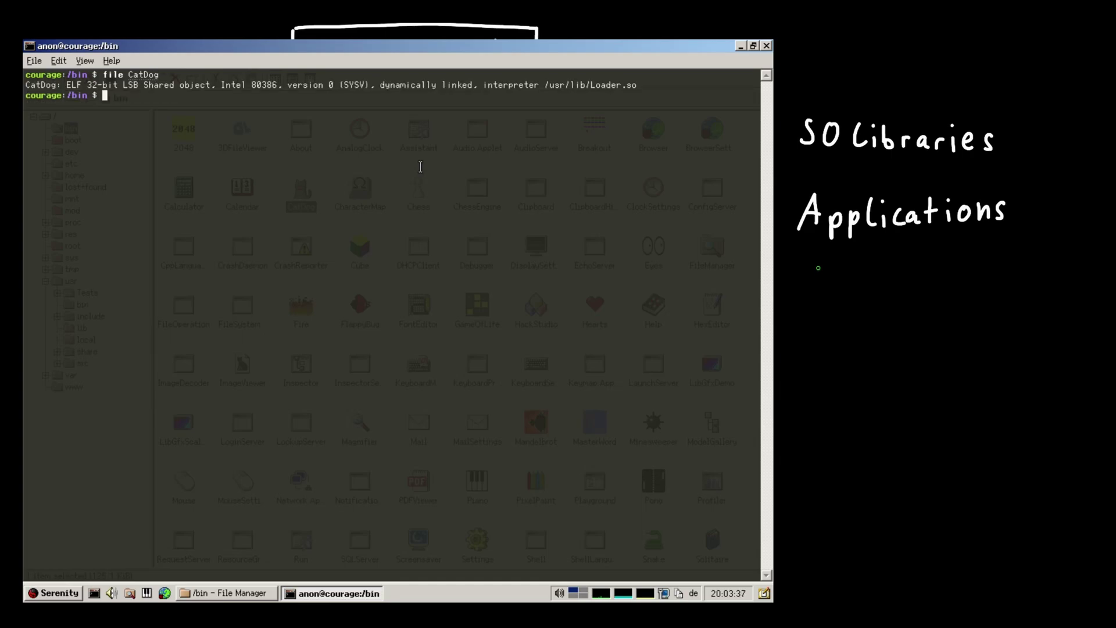